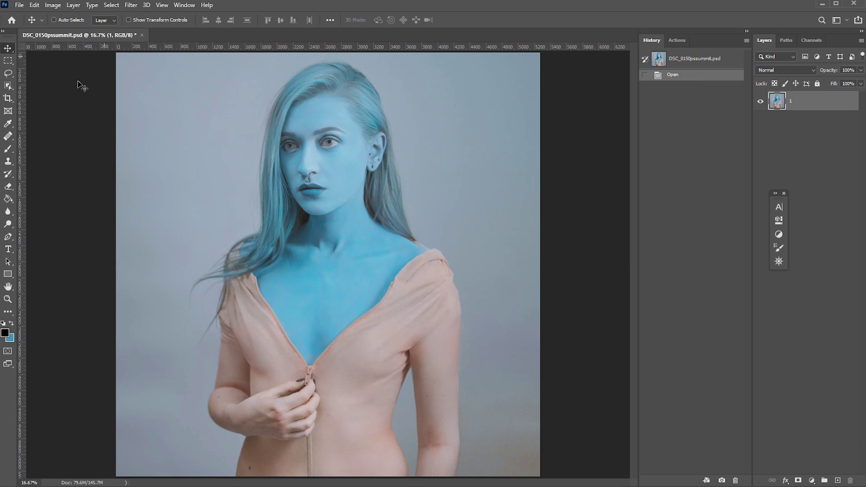
# - Pick the Object Selection Tool from the toolbar's selection flyout
pyautogui.click(8, 85)
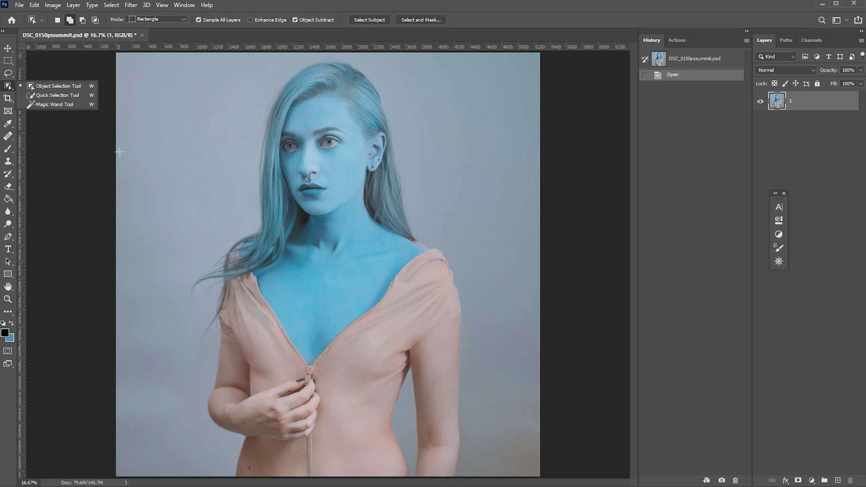
# - Select the woman with Select Subject and turn the selection into a layer mask
pyautogui.click(368, 20)
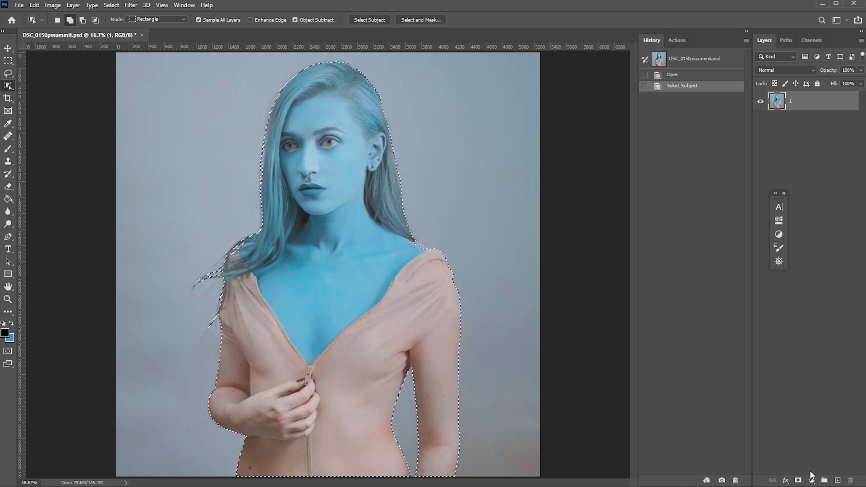
pyautogui.click(798, 480)
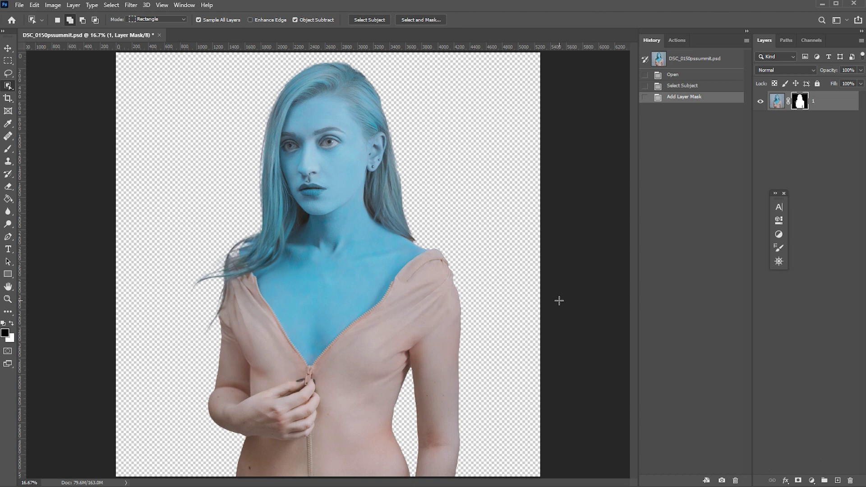
pyautogui.keyDown('alt'); pyautogui.click(799, 101); pyautogui.keyUp('alt')
pyautogui.hotkey('ctrl', '+')
pyautogui.hotkey('ctrl', '+')
pyautogui.hotkey('ctrl', '+')
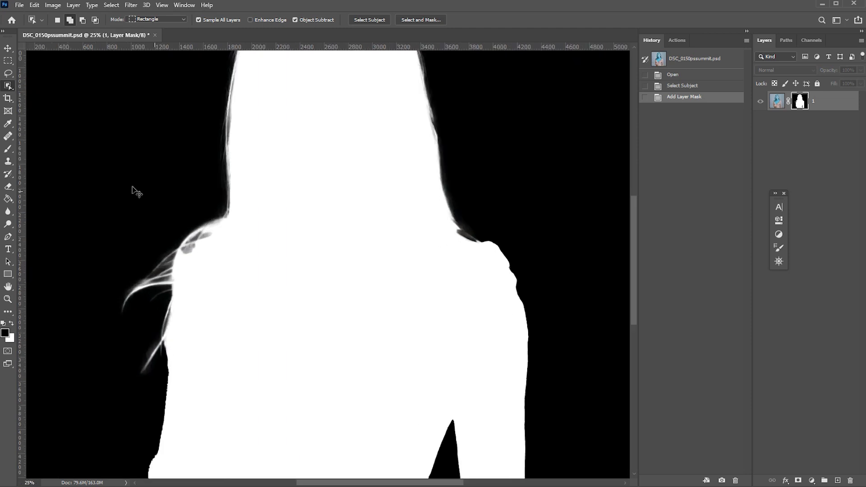
pyautogui.moveTo(143, 177); pyautogui.dragTo(228, 330)
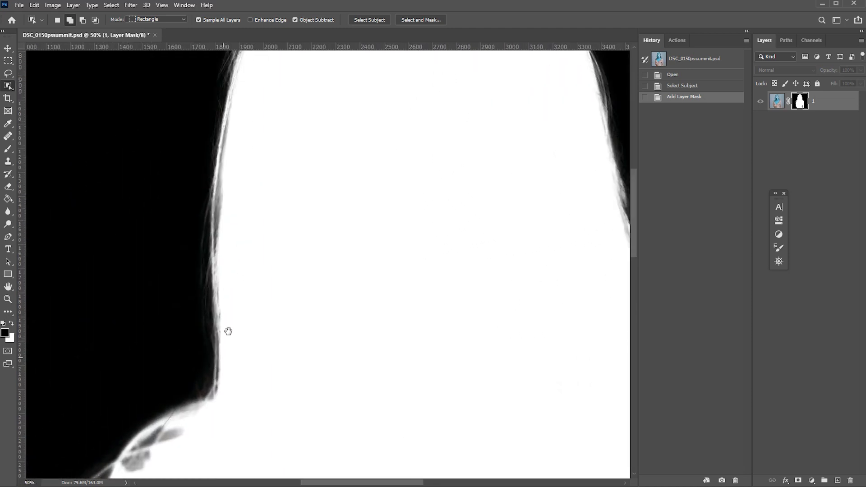
pyautogui.moveTo(273, 202); pyautogui.dragTo(409, 195)
pyautogui.hotkey('ctrl', '+')
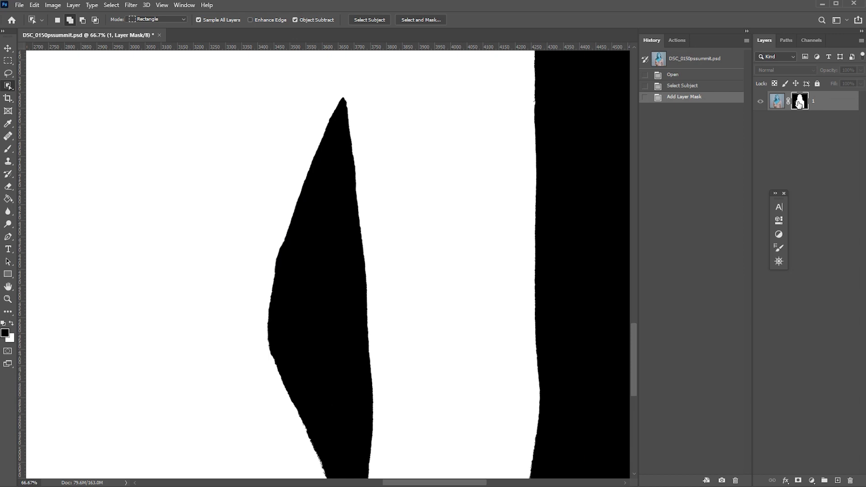
pyautogui.keyDown('alt'); pyautogui.click(799, 101); pyautogui.keyUp('alt')
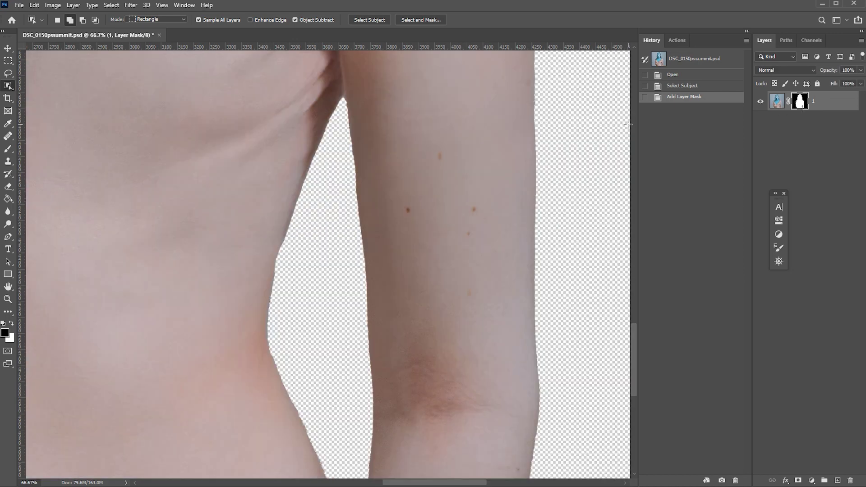
pyautogui.hotkey('ctrl', '0')
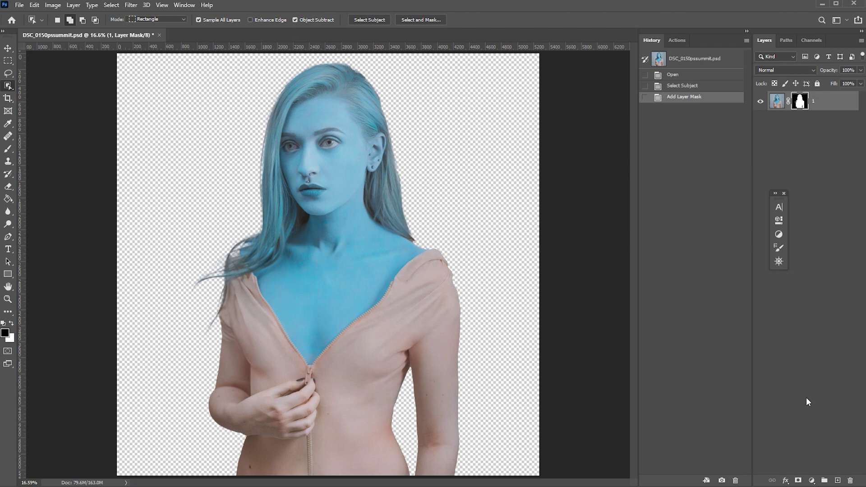
# - Add a black Solid Color fill layer beneath layer 1, then target layer 1's mask
pyautogui.click(812, 480)
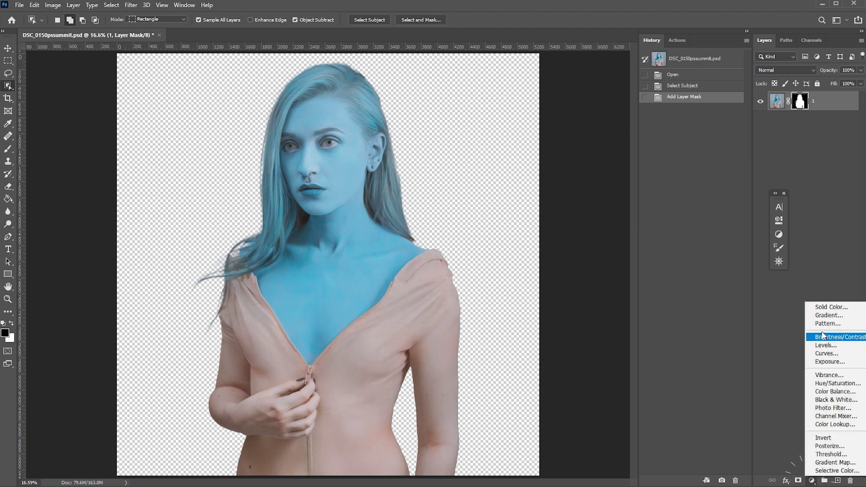
pyautogui.click(828, 308)
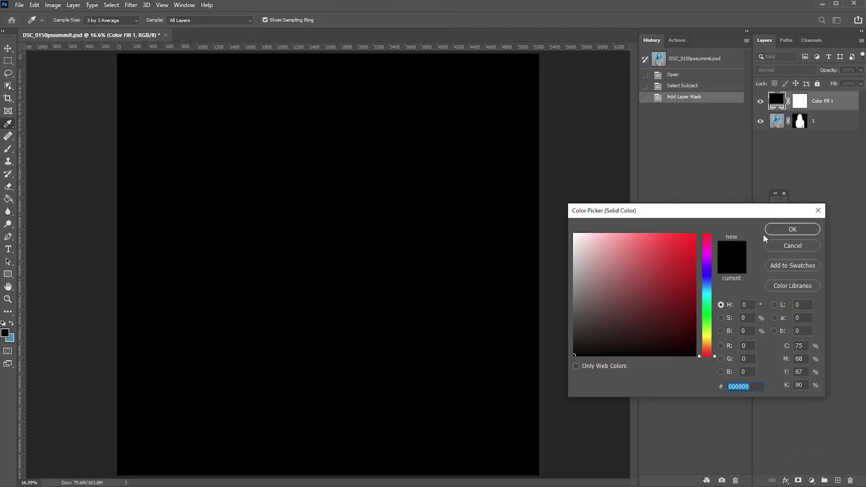
pyautogui.click(782, 232)
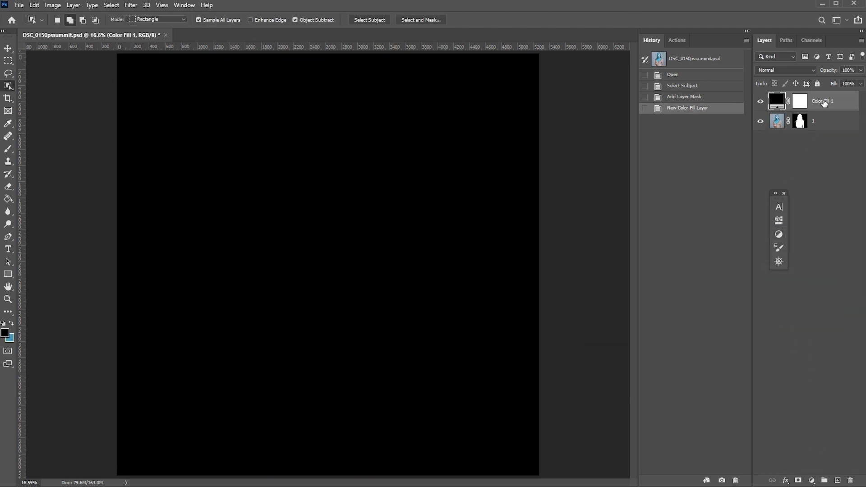
pyautogui.moveTo(823, 103); pyautogui.dragTo(831, 152)
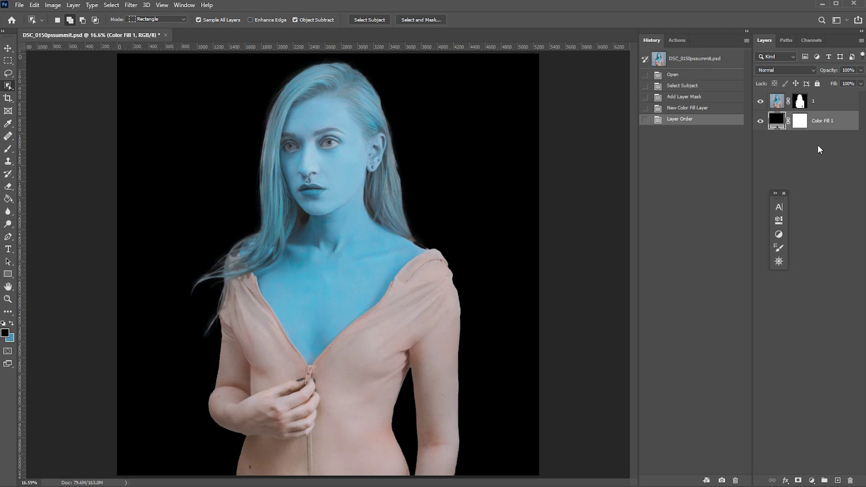
pyautogui.click(799, 103)
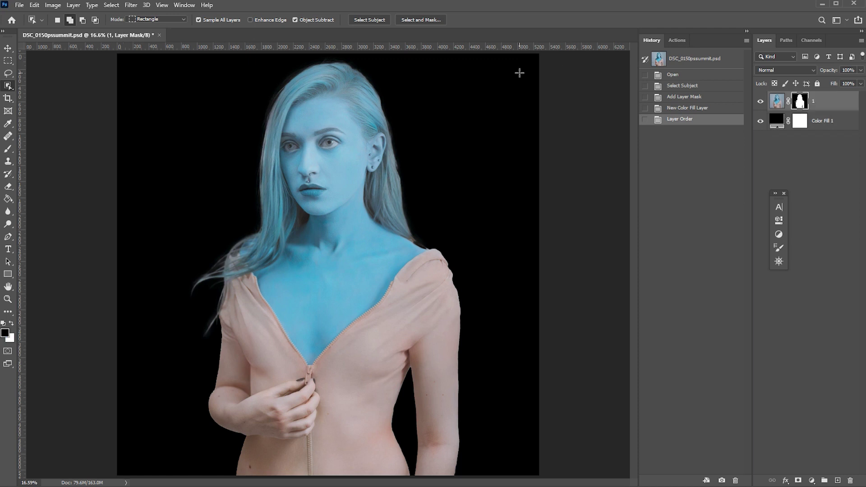
# - Open Select and Mask on the woman's mask and pan the preview to her waist and arm
pyautogui.click(421, 20)
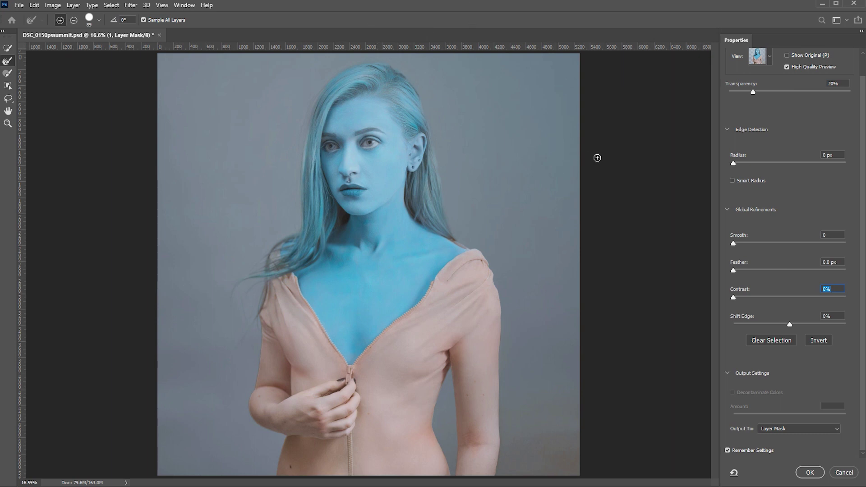
pyautogui.click(770, 57)
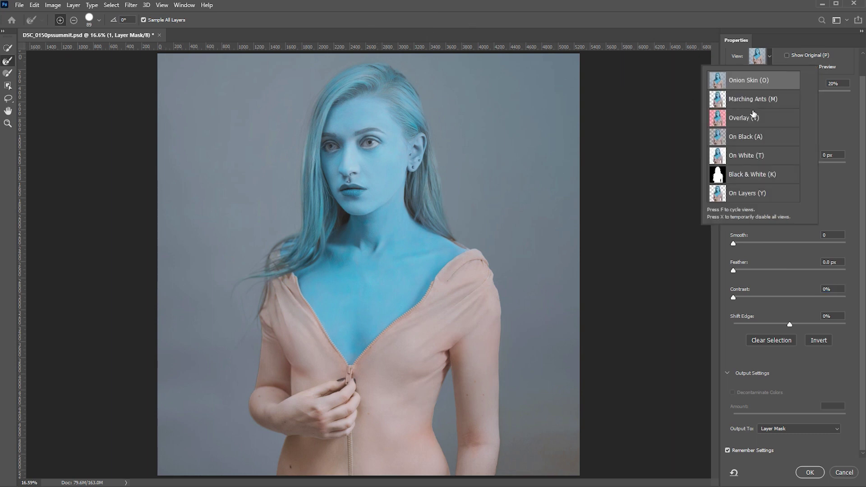
pyautogui.click(679, 150)
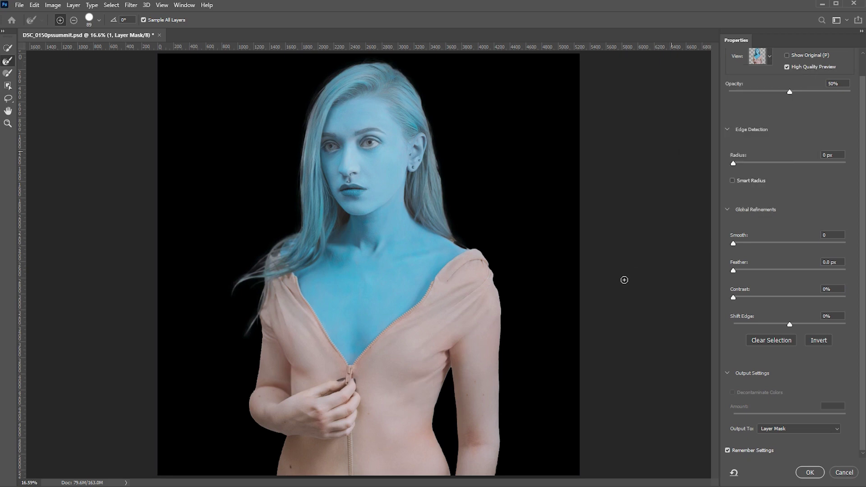
pyautogui.scroll(4, 602, 307)
pyautogui.scroll(-8, 714, 287)
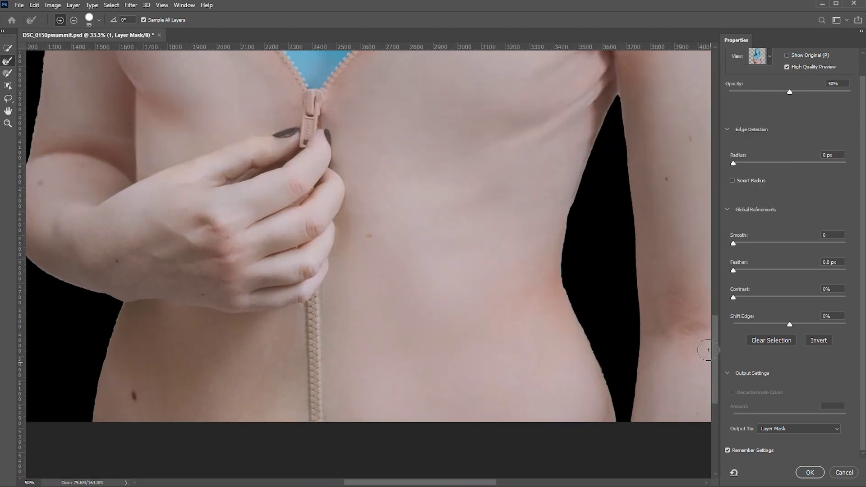
pyautogui.scroll(2, 708, 350)
pyautogui.moveTo(599, 293); pyautogui.dragTo(322, 284)
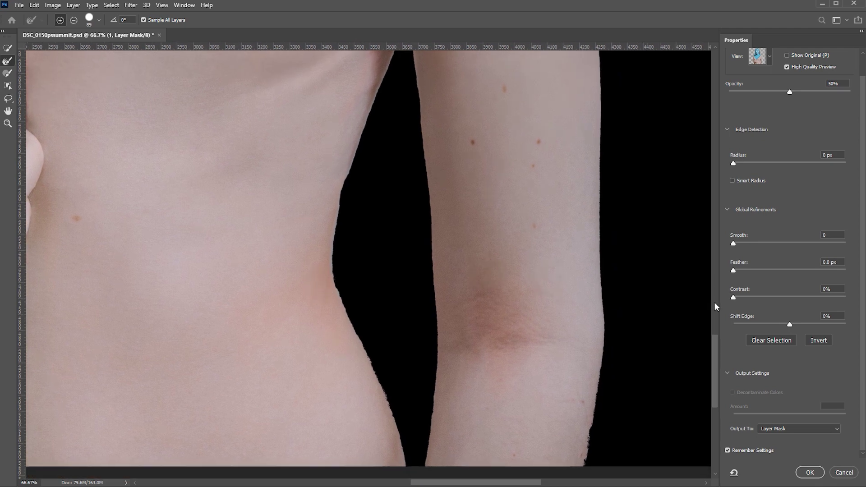
# - Refine the mask edge to Smooth 31, Feather 23.5 px and Contrast 73%, then apply it
pyautogui.moveTo(732, 243); pyautogui.dragTo(768, 244)
pyautogui.moveTo(736, 270); pyautogui.dragTo(737, 269)
pyautogui.click(776, 271)
pyautogui.moveTo(782, 271); pyautogui.dragTo(787, 270)
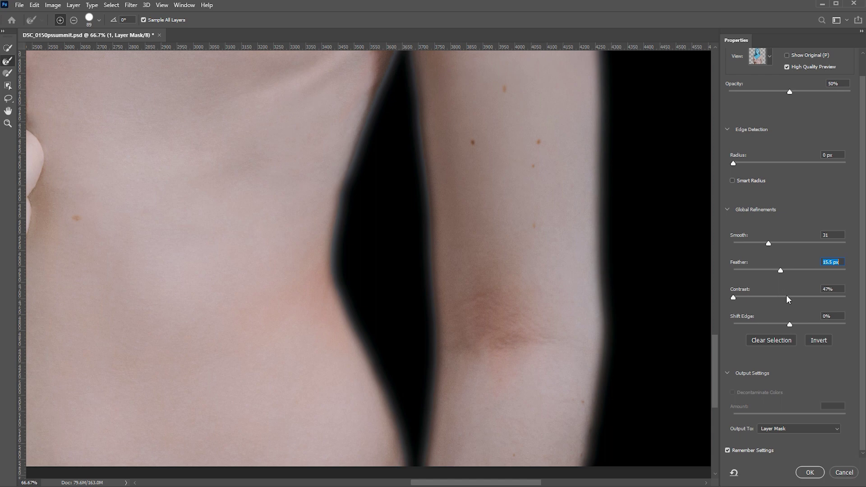
pyautogui.moveTo(786, 296); pyautogui.dragTo(794, 296)
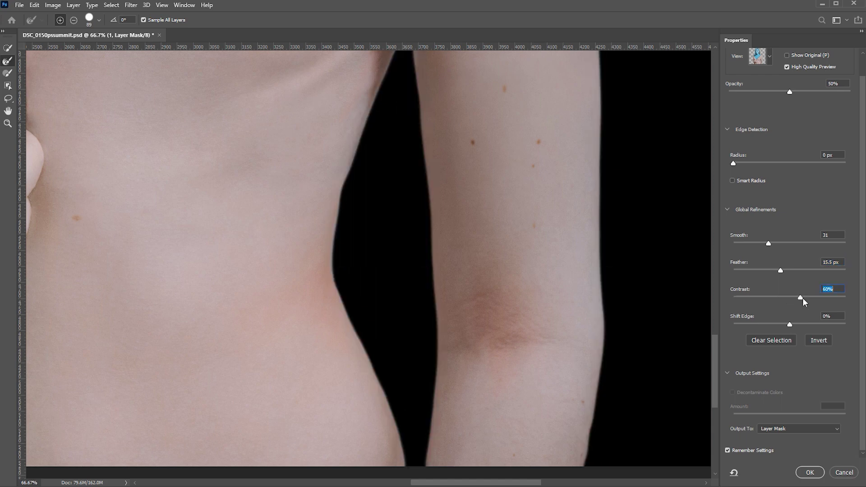
pyautogui.click(802, 298)
pyautogui.moveTo(780, 271); pyautogui.dragTo(784, 269)
pyautogui.moveTo(803, 297); pyautogui.dragTo(806, 297)
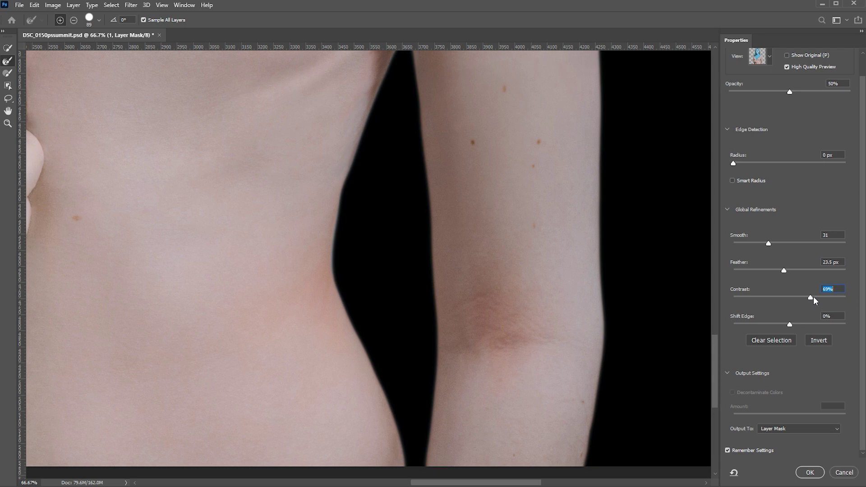
pyautogui.moveTo(810, 300); pyautogui.dragTo(811, 300)
pyautogui.click(810, 472)
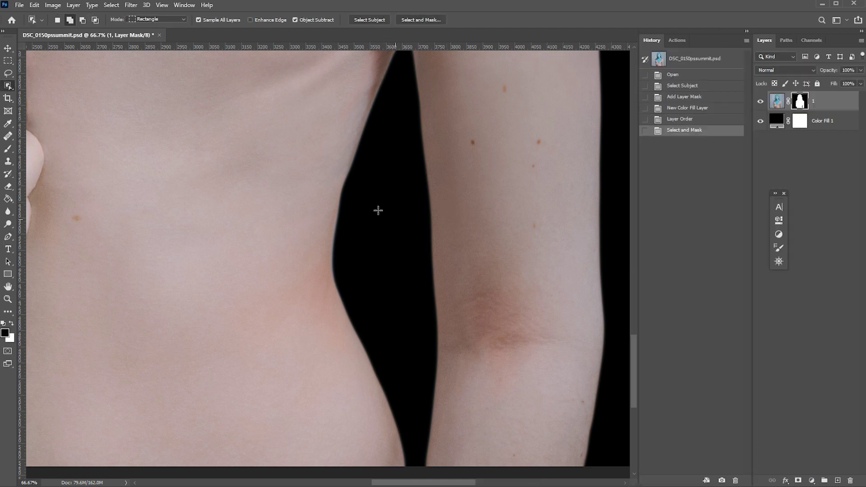
pyautogui.moveTo(320, 156); pyautogui.dragTo(459, 298)
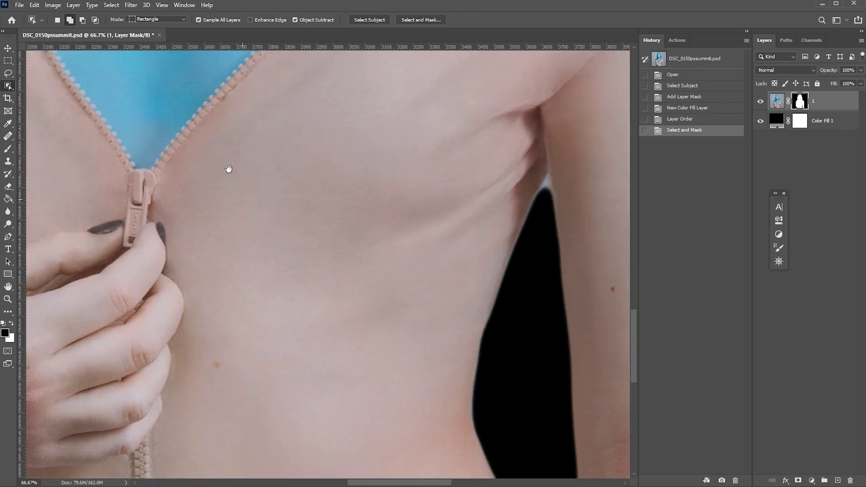
pyautogui.moveTo(228, 169); pyautogui.dragTo(429, 353)
pyautogui.moveTo(296, 283); pyautogui.dragTo(352, 371)
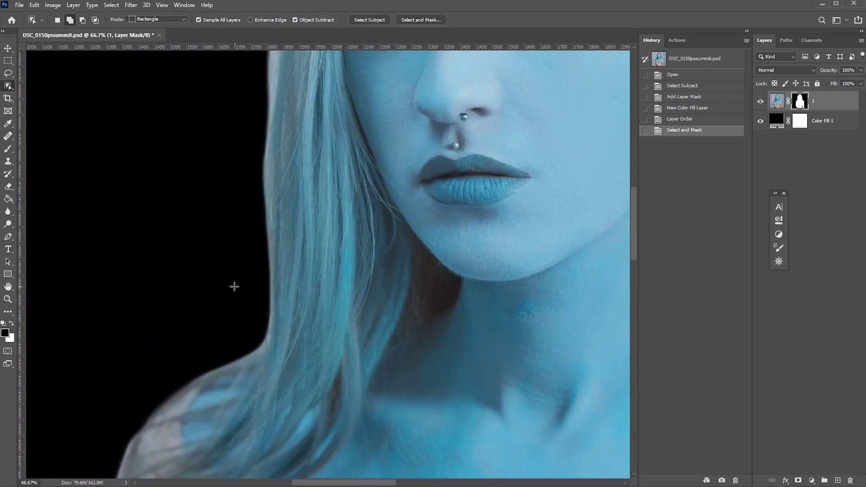
pyautogui.scroll(-2, 234, 286)
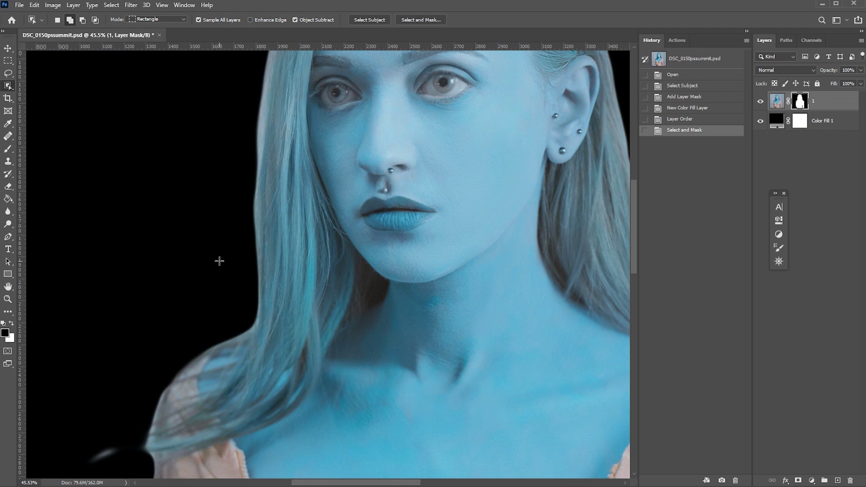
pyautogui.hotkey('ctrl', '0')
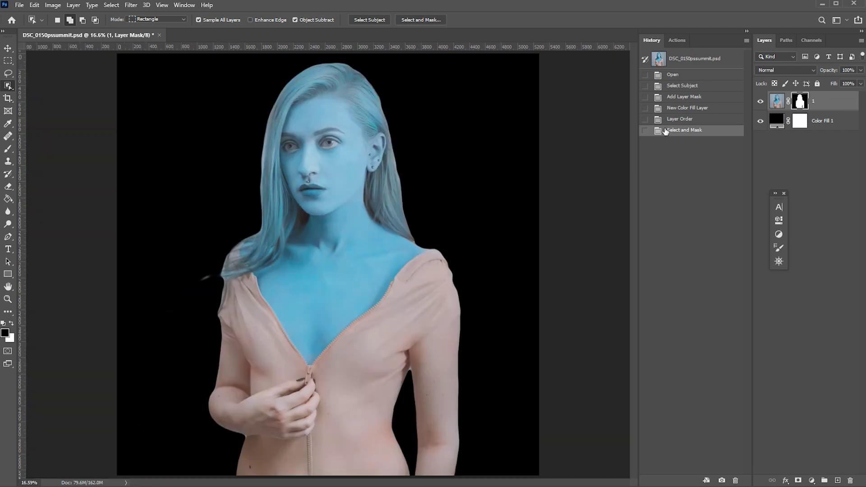
# - Revert to the Layer Order history state and make it the History Brush source
pyautogui.click(693, 119)
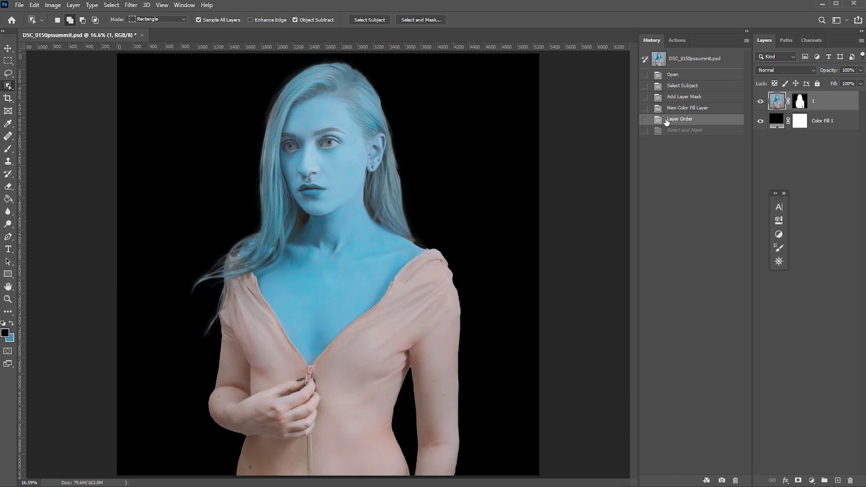
pyautogui.click(645, 119)
# - Return to the Select and Mask history state and use the History Brush on layer 1's mask
pyautogui.click(676, 136)
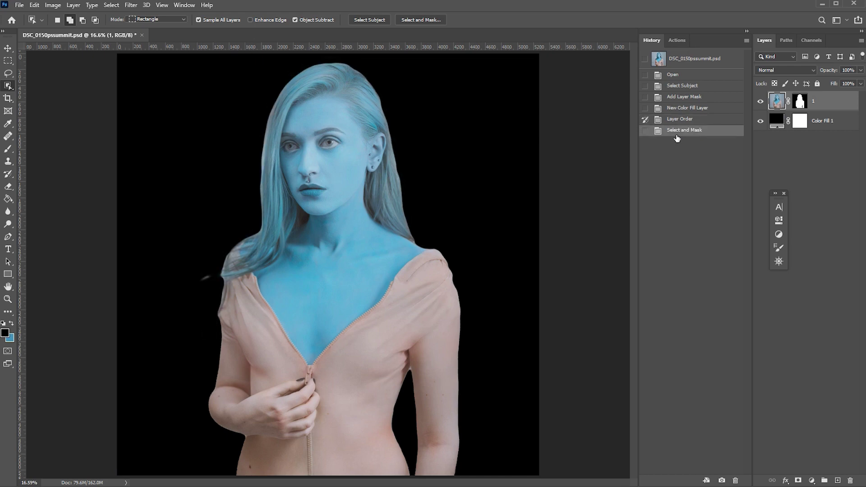
pyautogui.click(799, 102)
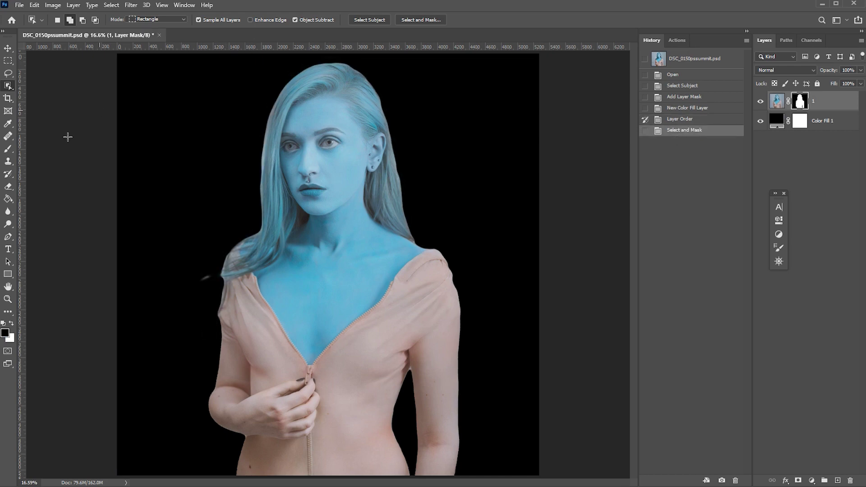
pyautogui.click(8, 173)
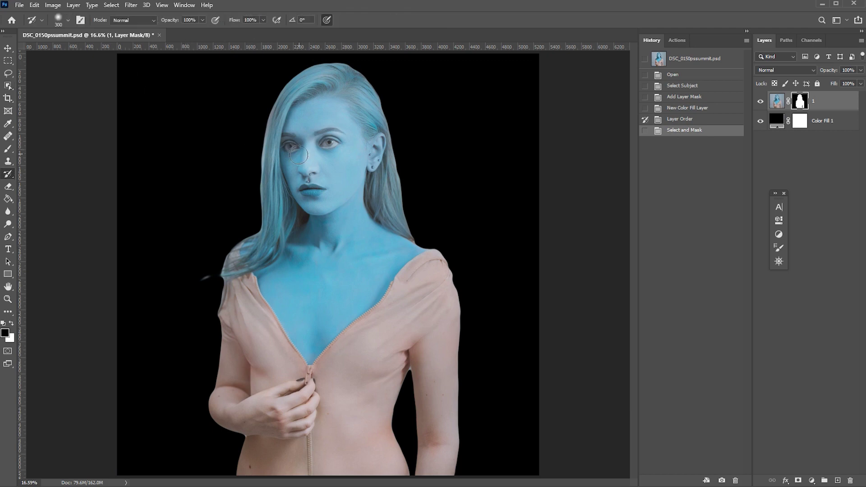
# - Paint hair strands back at the left shoulder and hair edges with a 700–500 px brush
pyautogui.press(']')
pyautogui.press(']')
pyautogui.press(']')
pyautogui.press(']')
pyautogui.hotkey('ctrl', '+')
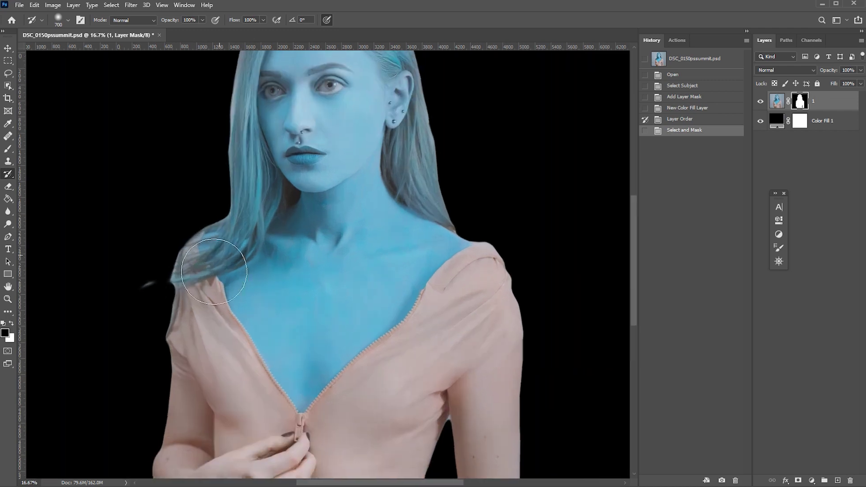
pyautogui.moveTo(163, 293)
pyautogui.mouseDown()
pyautogui.moveTo(151, 286)
pyautogui.moveTo(161, 297)
pyautogui.moveTo(180, 242)
pyautogui.moveTo(145, 315)
pyautogui.mouseUp()
pyautogui.press('[')
pyautogui.press('[')
pyautogui.moveTo(168, 283)
pyautogui.mouseDown()
pyautogui.moveTo(208, 212)
pyautogui.moveTo(226, 135)
pyautogui.moveTo(236, 138)
pyautogui.moveTo(217, 276)
pyautogui.moveTo(222, 170)
pyautogui.moveTo(276, 92)
pyautogui.moveTo(317, 82)
pyautogui.moveTo(390, 109)
pyautogui.moveTo(424, 188)
pyautogui.moveTo(460, 352)
pyautogui.moveTo(462, 340)
pyautogui.mouseUp()
pyautogui.press('[')
pyautogui.press('[')
pyautogui.press('[')
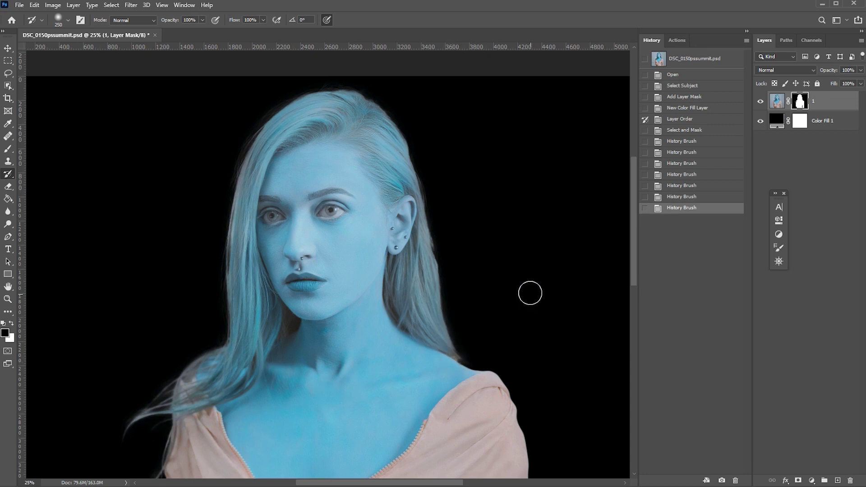
# - Reopen Select and Mask with a 98 px Refine Edge brush set to subtract
pyautogui.click(9, 86)
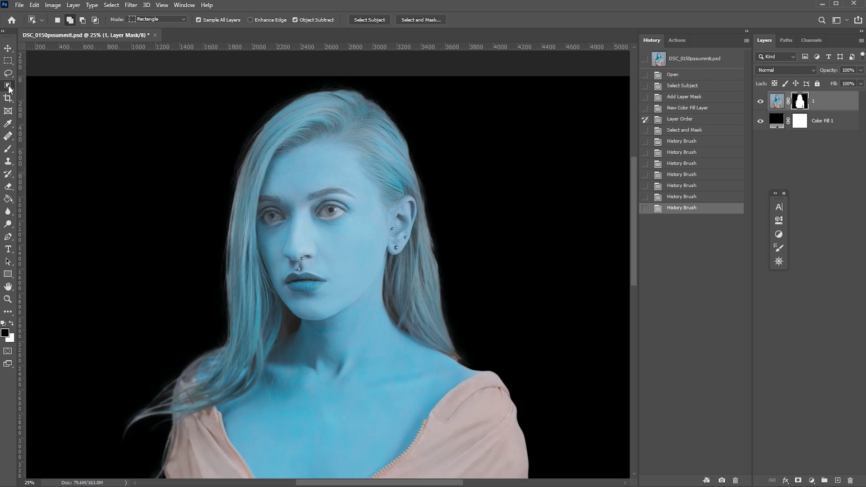
pyautogui.click(421, 20)
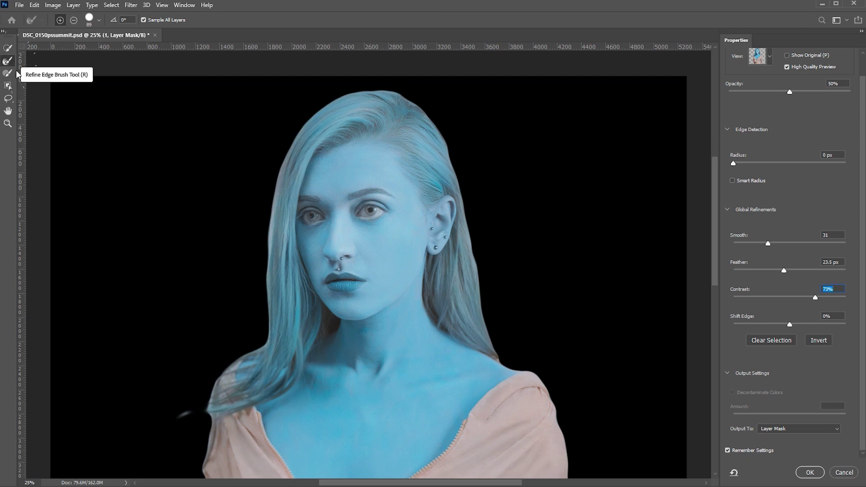
pyautogui.click(99, 20)
pyautogui.click(91, 47)
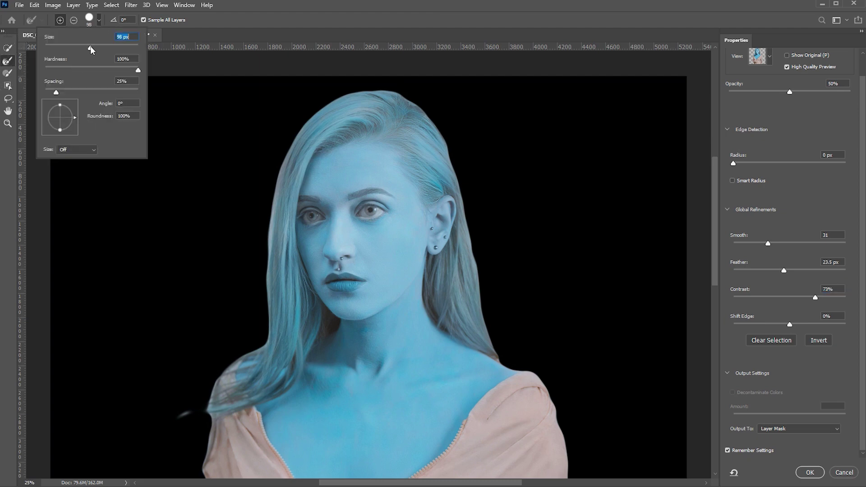
pyautogui.click(74, 19)
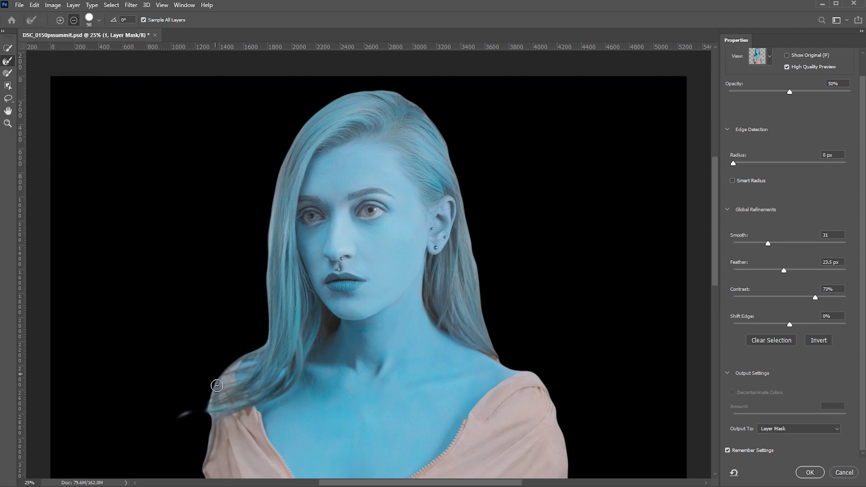
pyautogui.scroll(-1, 215, 381)
pyautogui.scroll(1, 217, 385)
pyautogui.scroll(-4, 700, 310)
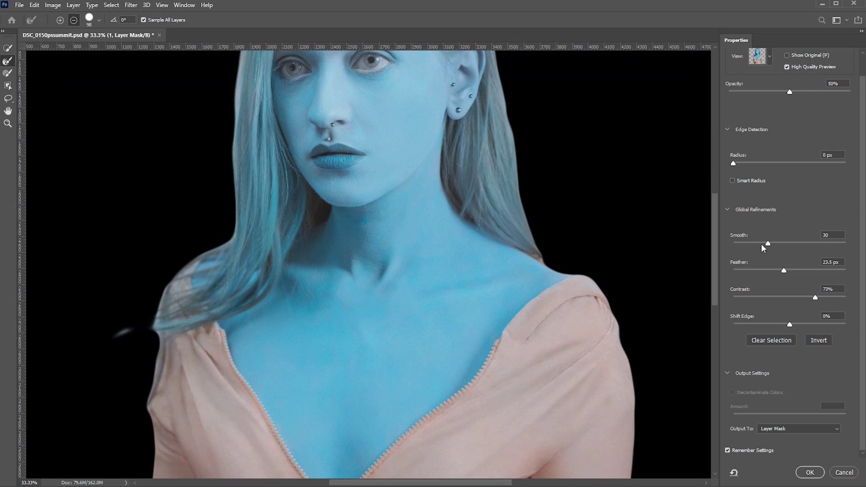
# - Set Smooth to 0, Feather to 0.0 px and Contrast to 0%, nudging Shift Edge slightly
pyautogui.moveTo(767, 243); pyautogui.dragTo(728, 244)
pyautogui.moveTo(784, 271); pyautogui.dragTo(682, 268)
pyautogui.moveTo(724, 293); pyautogui.dragTo(670, 294)
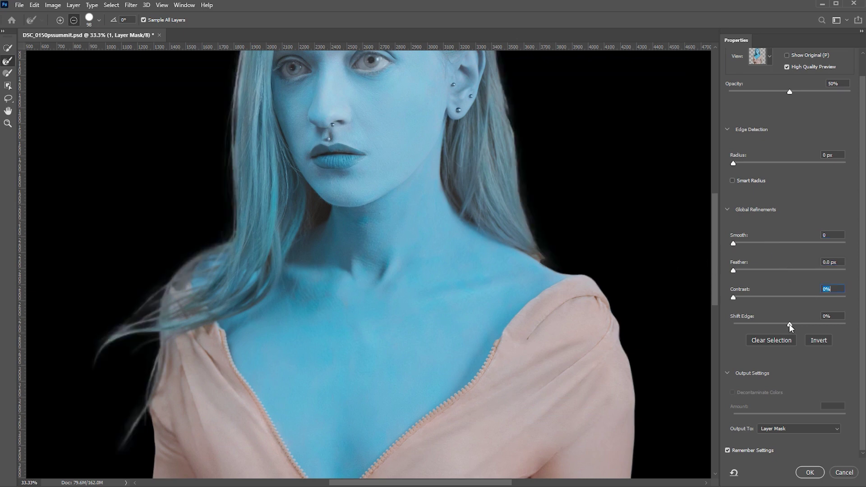
pyautogui.moveTo(789, 324); pyautogui.dragTo(790, 324)
# - Brush the refine edge along the right hair edge from the head down to the shoulder
pyautogui.moveTo(312, 158)
pyautogui.mouseDown()
pyautogui.moveTo(334, 295)
pyautogui.moveTo(346, 308)
pyautogui.mouseUp()
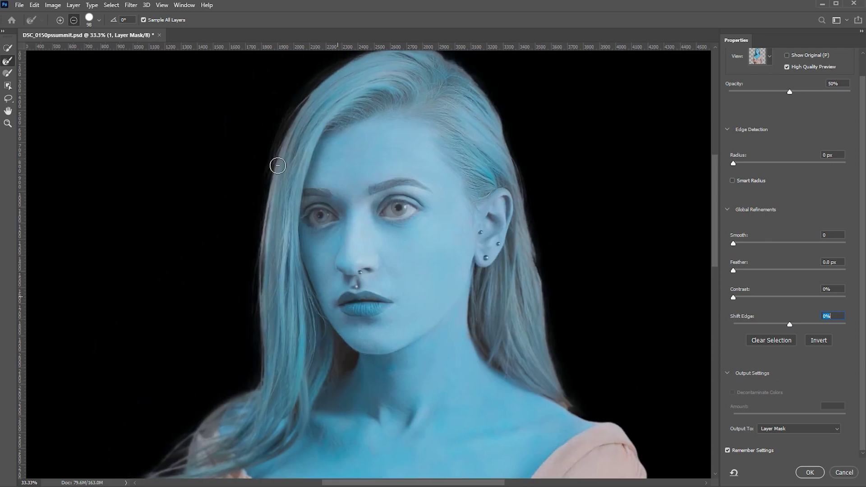
pyautogui.moveTo(403, 92); pyautogui.dragTo(397, 149)
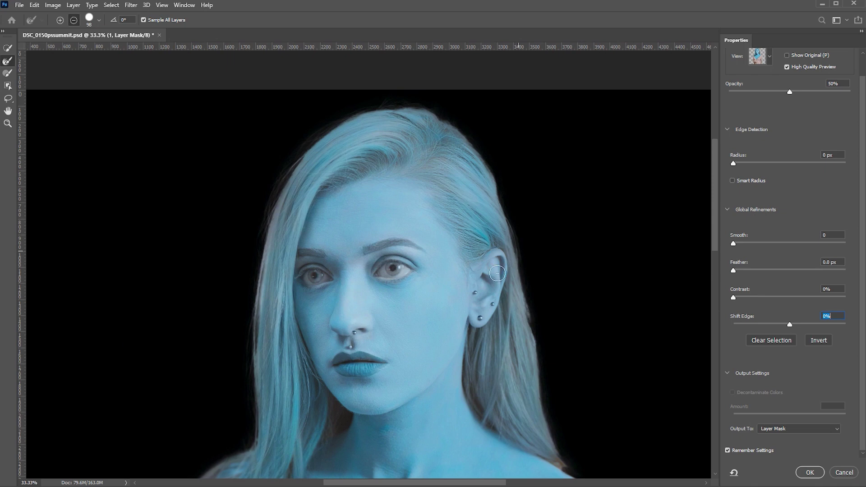
pyautogui.moveTo(520, 273); pyautogui.dragTo(466, 187)
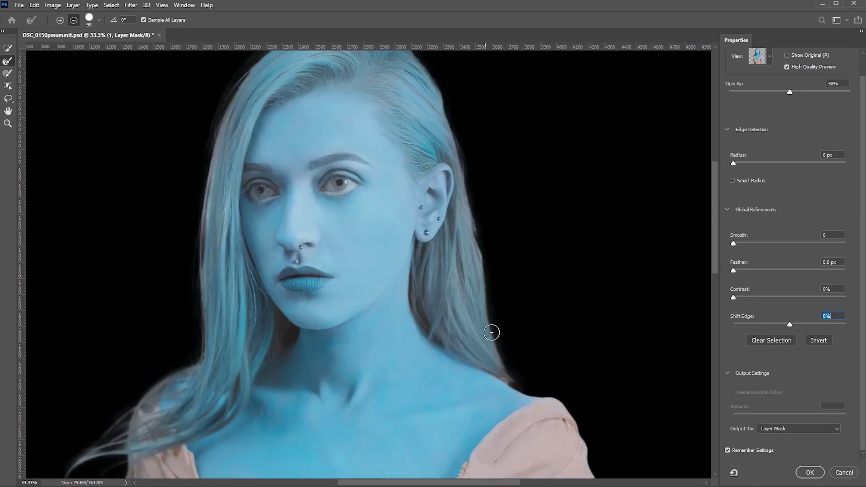
pyautogui.click(509, 371)
pyautogui.click(810, 472)
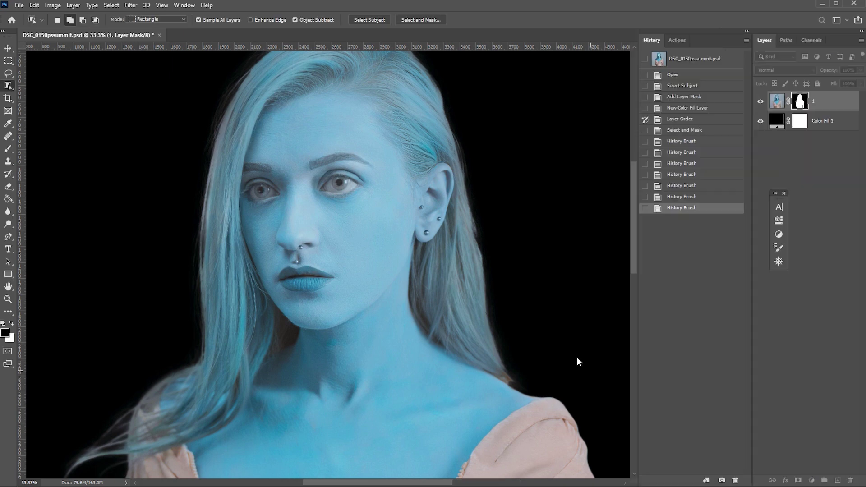
pyautogui.scroll(-2, 546, 318)
pyautogui.scroll(-10, 546, 318)
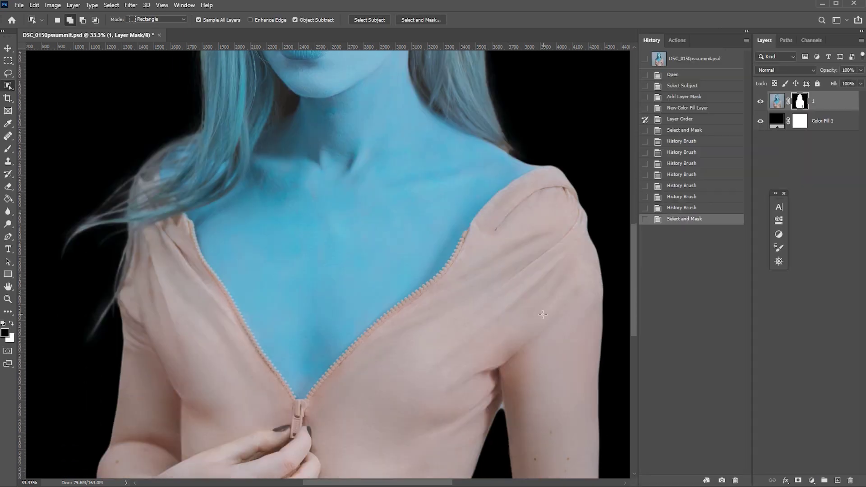
pyautogui.scroll(-1, 541, 316)
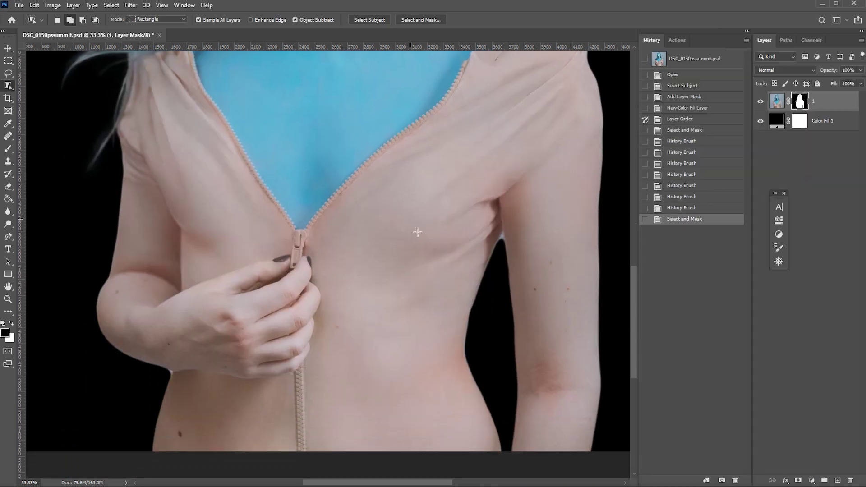
pyautogui.hotkey('ctrl', '+')
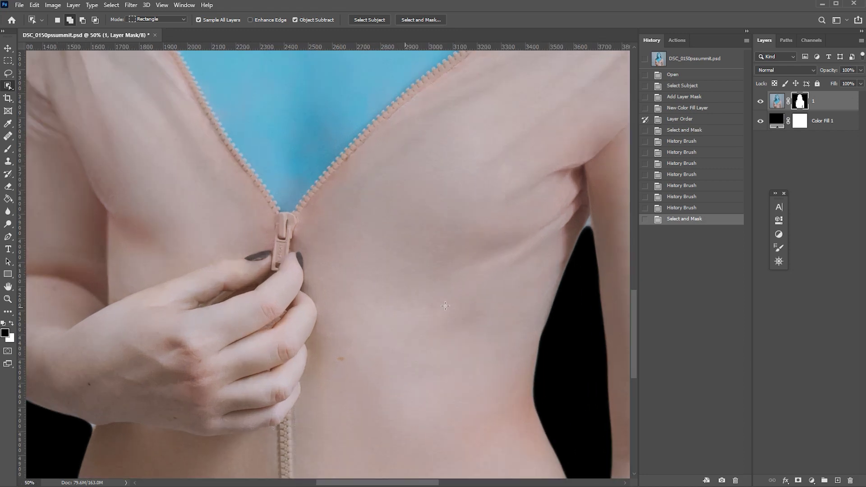
pyautogui.hscroll(4, 415, 249)
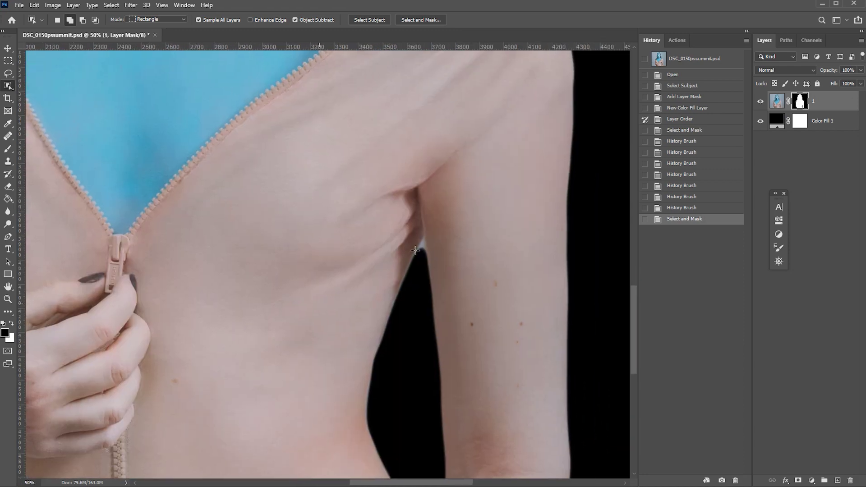
# - Paint black on the mask to remove leftover background under the right armpit
pyautogui.click(11, 148)
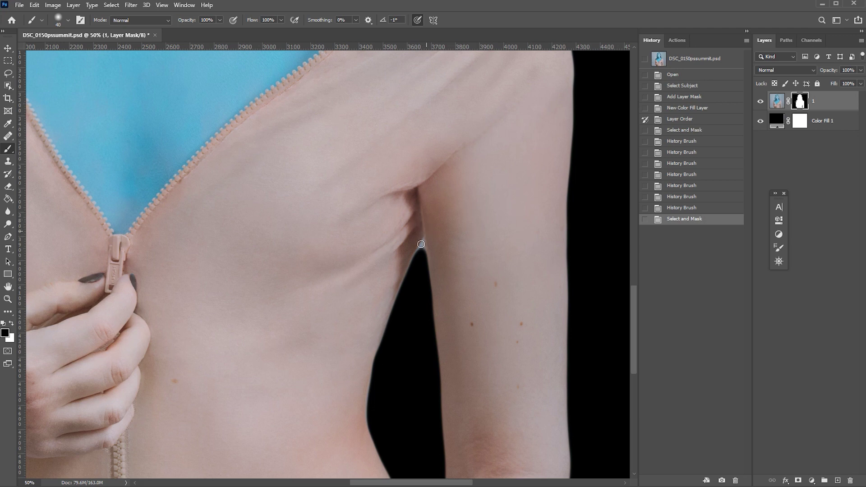
pyautogui.moveTo(418, 252)
pyautogui.mouseDown()
pyautogui.moveTo(423, 235)
pyautogui.moveTo(424, 255)
pyautogui.mouseUp()
pyautogui.click(424, 256)
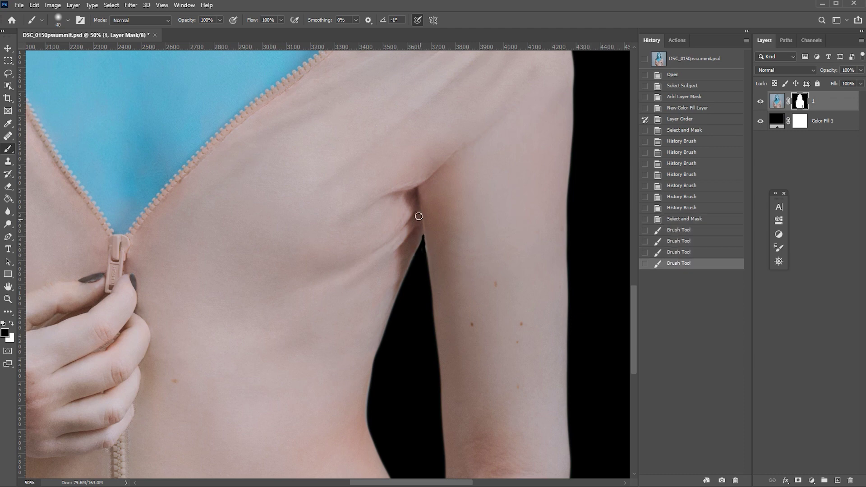
pyautogui.moveTo(332, 315); pyautogui.dragTo(387, 271)
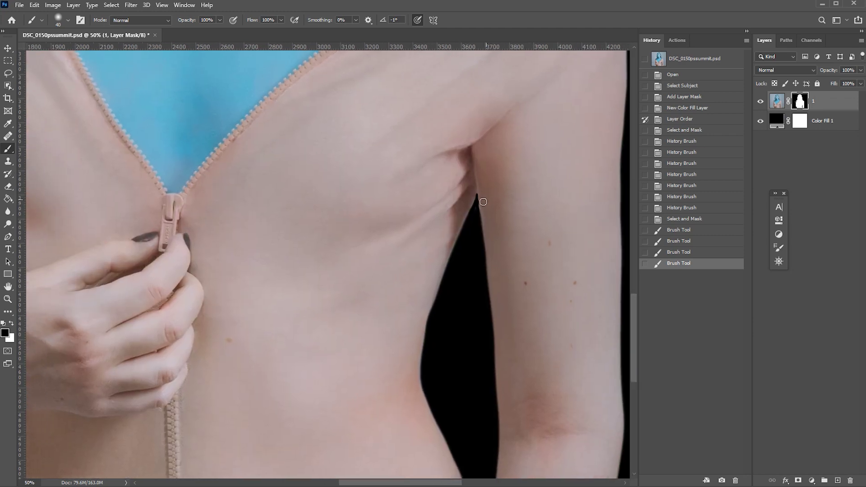
pyautogui.click(476, 204)
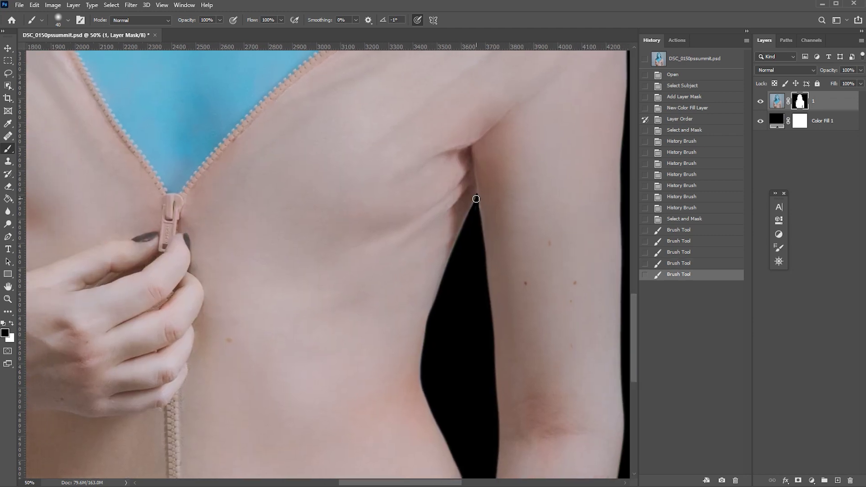
pyautogui.click(475, 199)
# - Paint out the leftover background along the left forearm edge
pyautogui.moveTo(233, 347); pyautogui.dragTo(497, 237)
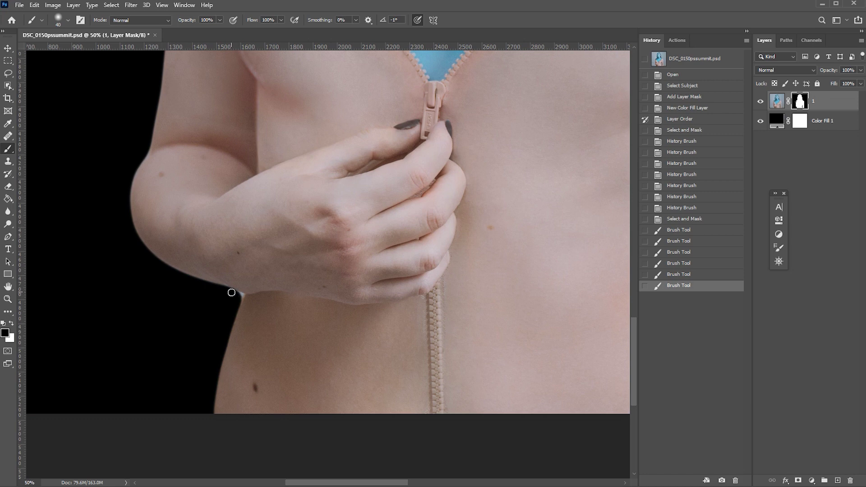
pyautogui.click(233, 293)
pyautogui.click(238, 294)
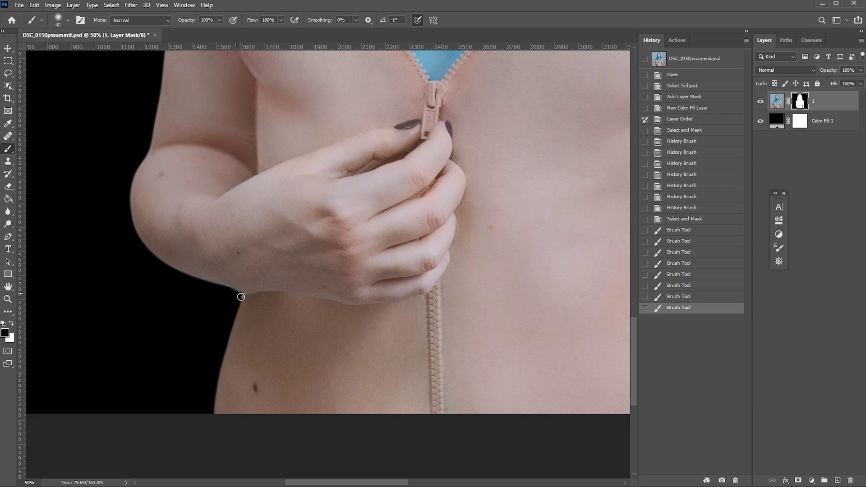
pyautogui.click(242, 293)
pyautogui.click(241, 295)
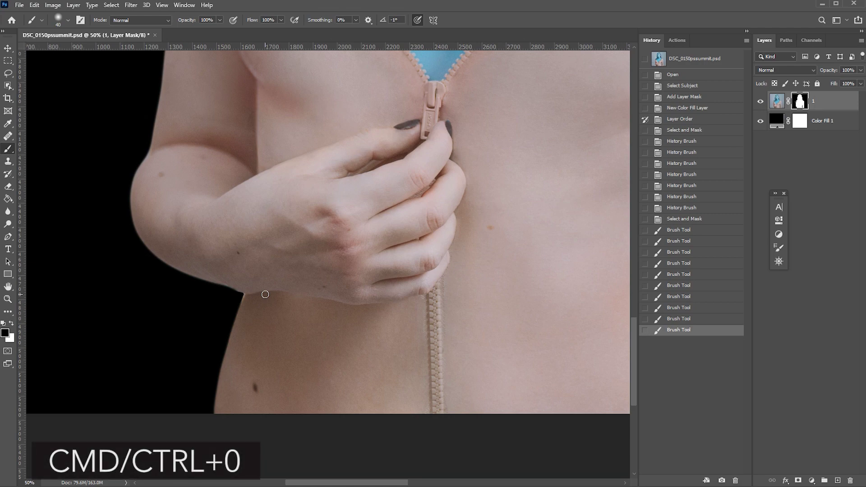
pyautogui.hotkey('ctrl', '0')
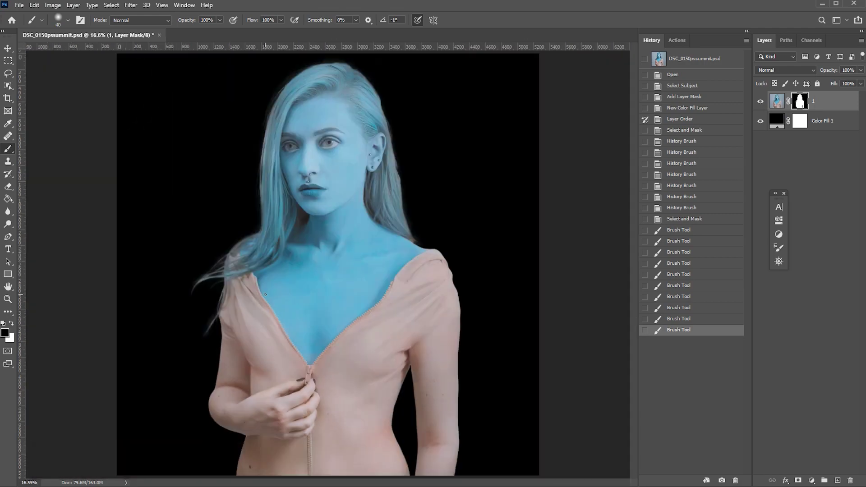